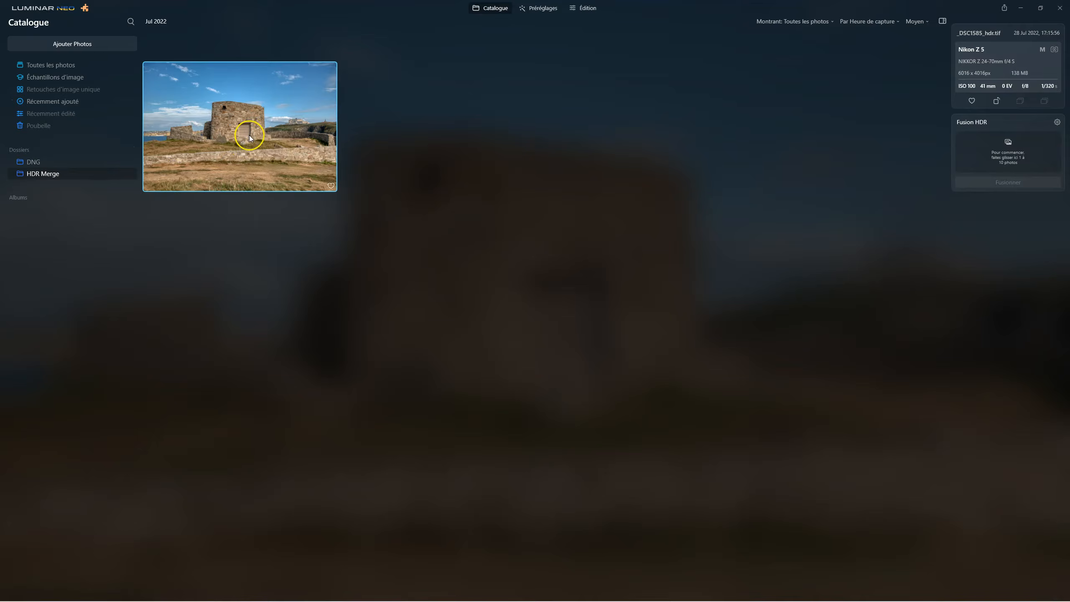
# Show the merged HDR photo's file in Explorer, check its folder, and close the window.
pyautogui.rightClick(270, 130)
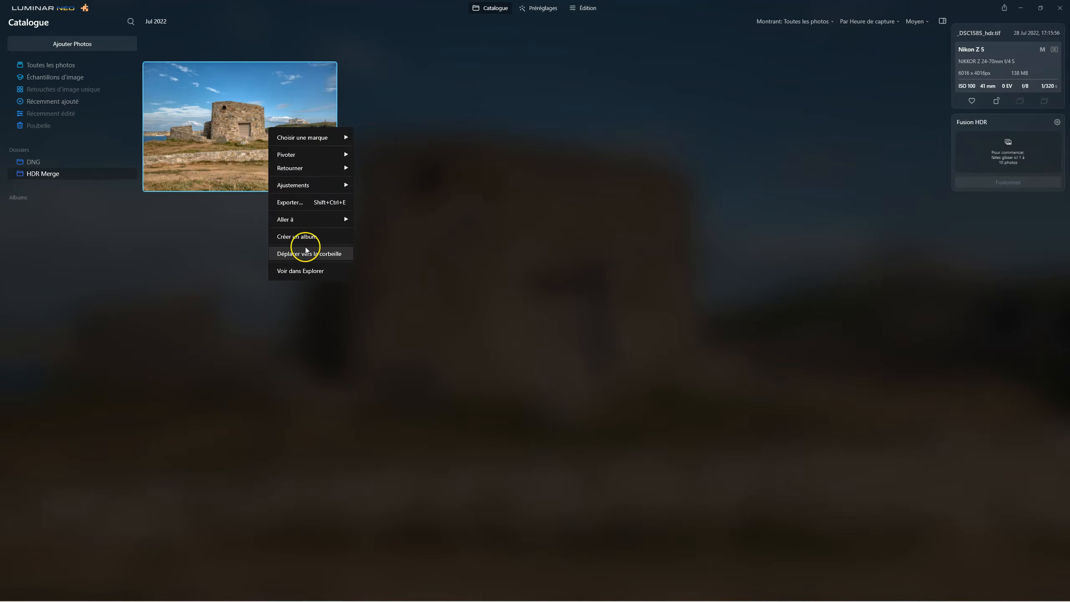
pyautogui.click(311, 272)
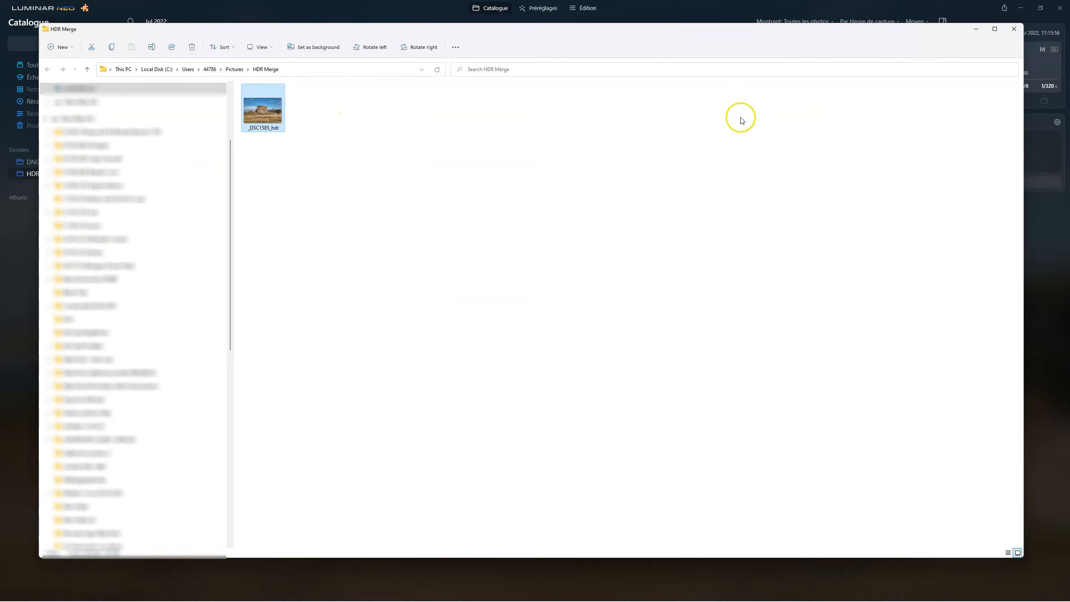
pyautogui.click(1014, 28)
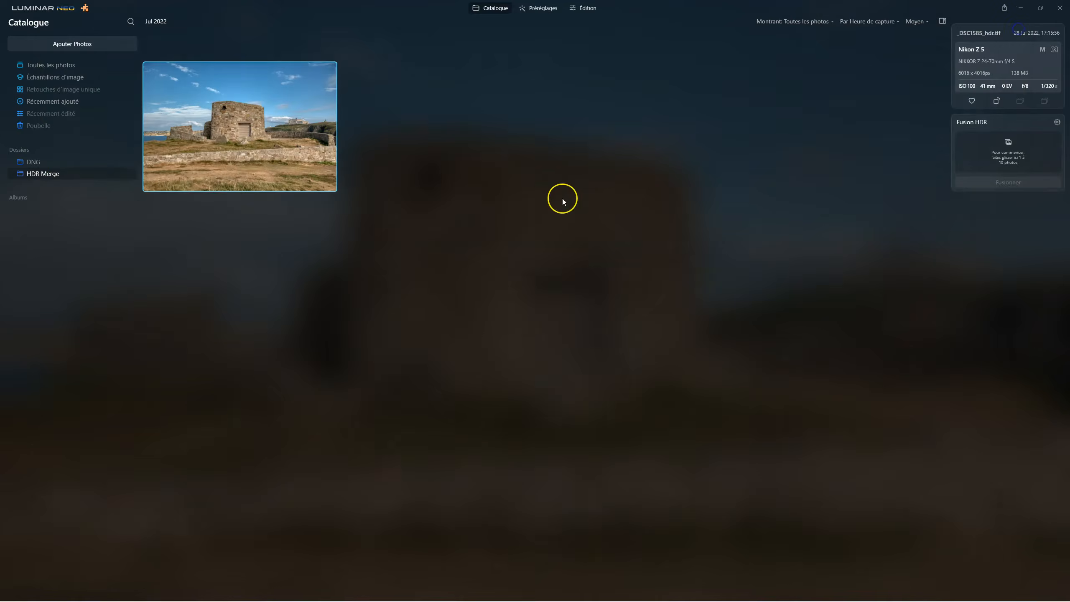
# Find the original stone tower photo in the DNG folder and open it for editing.
pyautogui.click(37, 166)
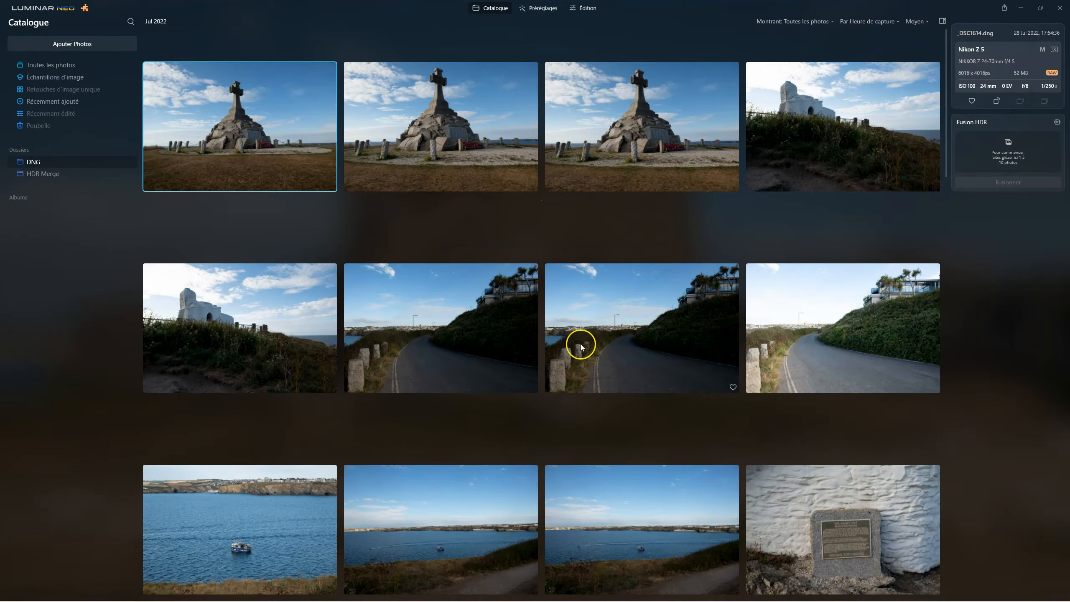
pyautogui.scroll(-5, 579, 344)
pyautogui.scroll(-15, 579, 345)
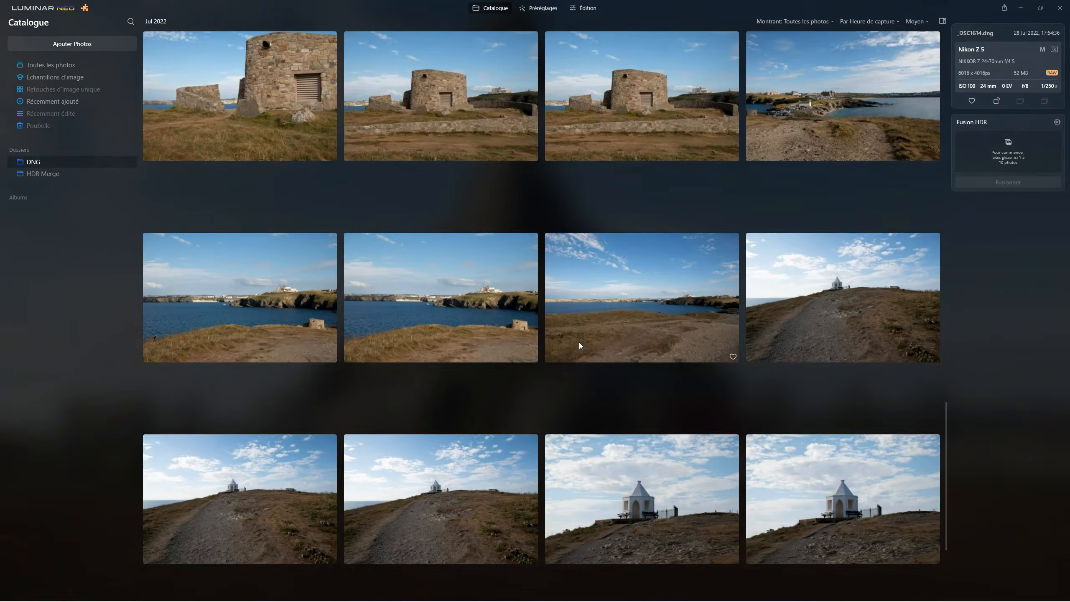
pyautogui.scroll(-4, 578, 342)
pyautogui.scroll(7, 579, 341)
pyautogui.click(443, 226)
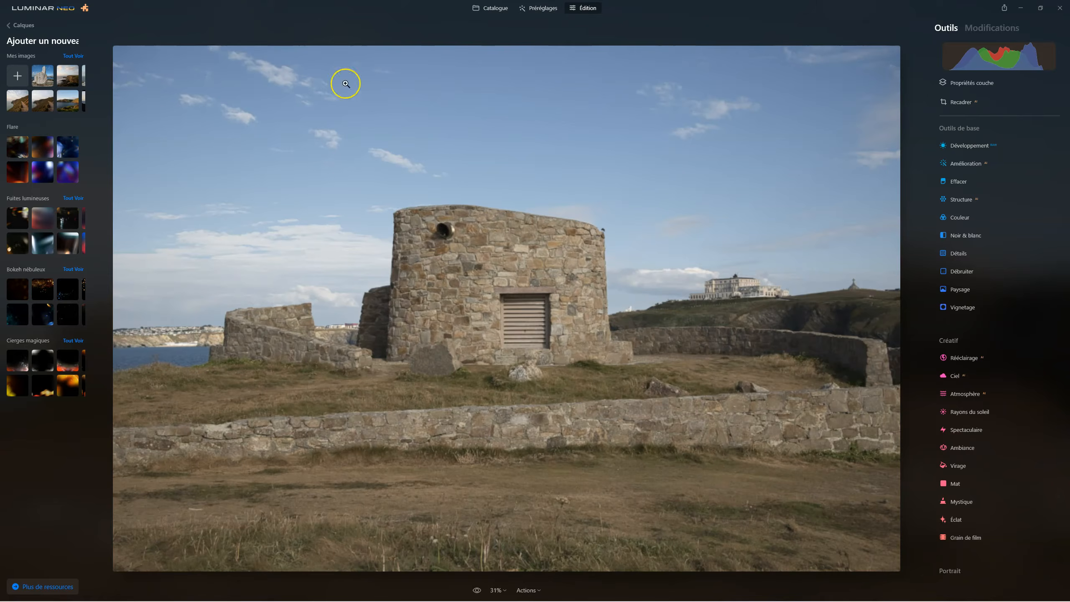
# Add the _DSC1585_hdr image from the HDR Merge folder as a new layer and set its opacity to 100.
pyautogui.click(20, 25)
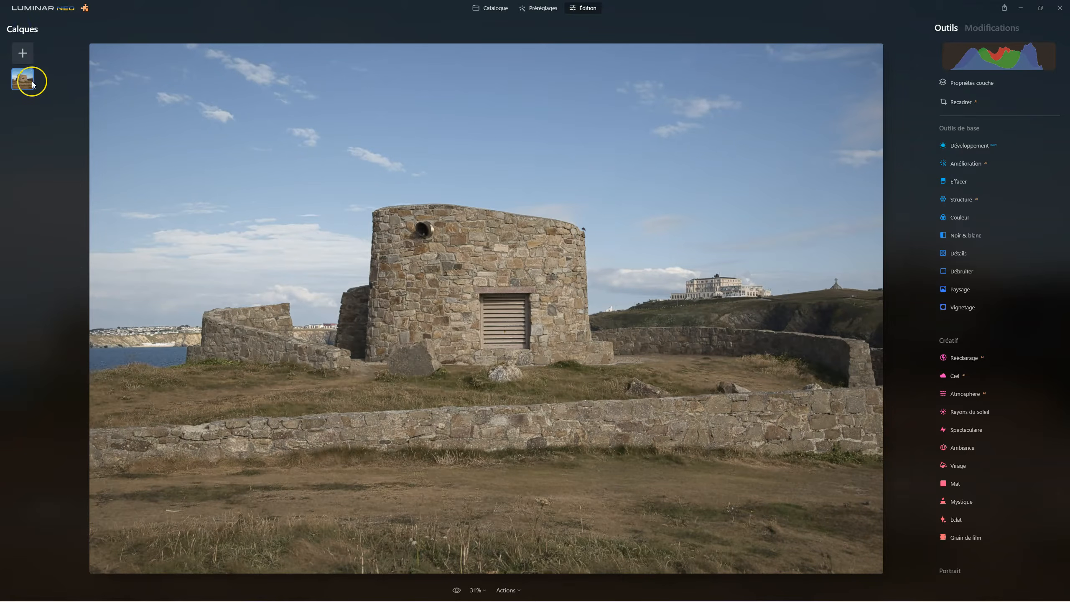
pyautogui.click(23, 52)
pyautogui.click(17, 76)
pyautogui.click(189, 67)
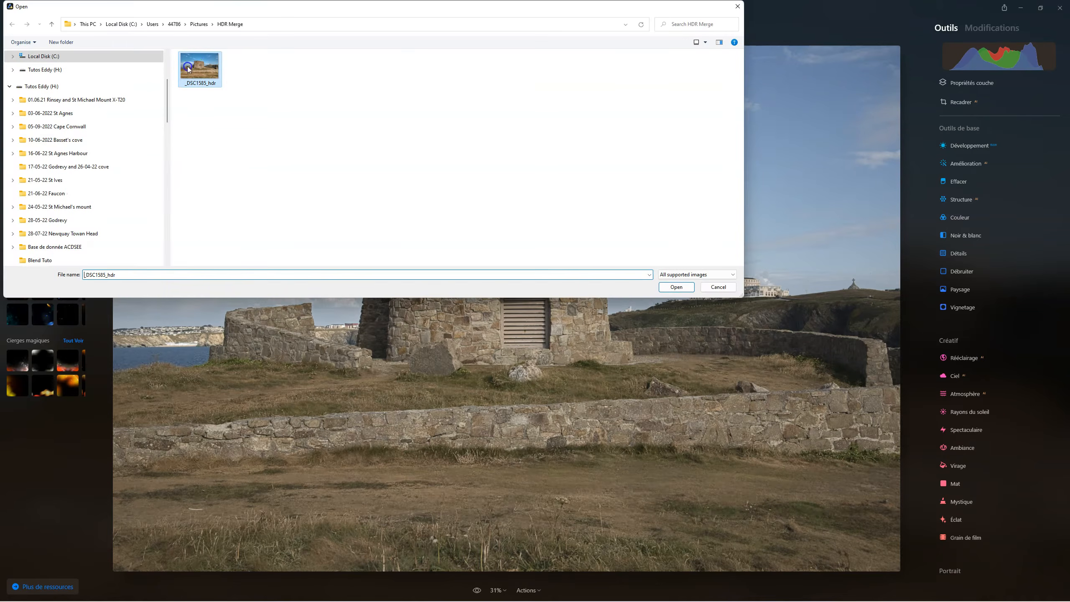
pyautogui.click(679, 286)
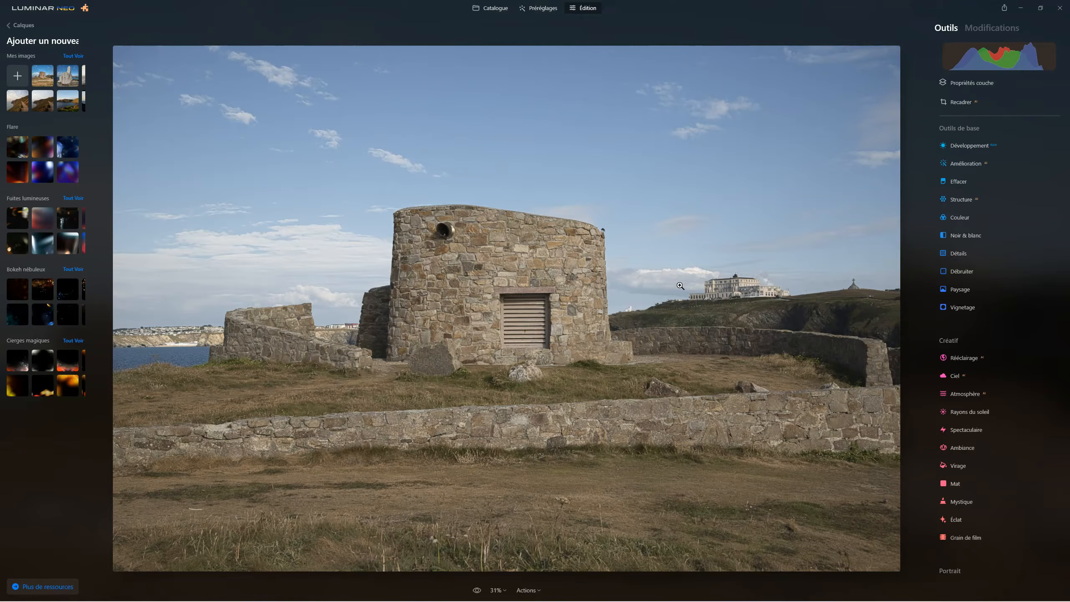
pyautogui.click(45, 77)
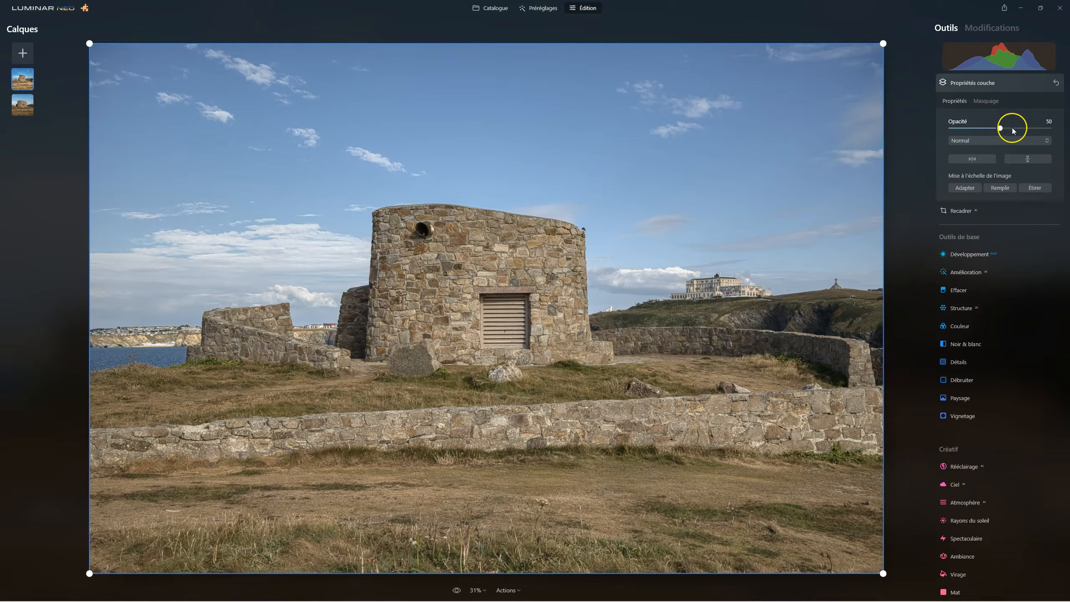
pyautogui.moveTo(1000, 129); pyautogui.dragTo(1068, 129)
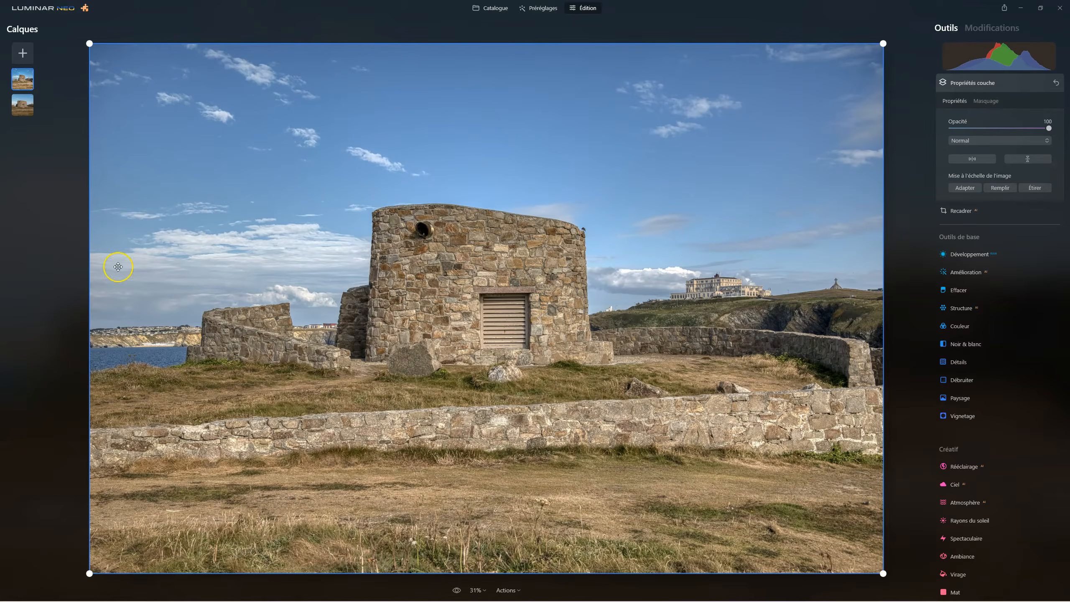
# Hide the HDR layer and show it again to compare it with the original photo.
pyautogui.rightClick(23, 80)
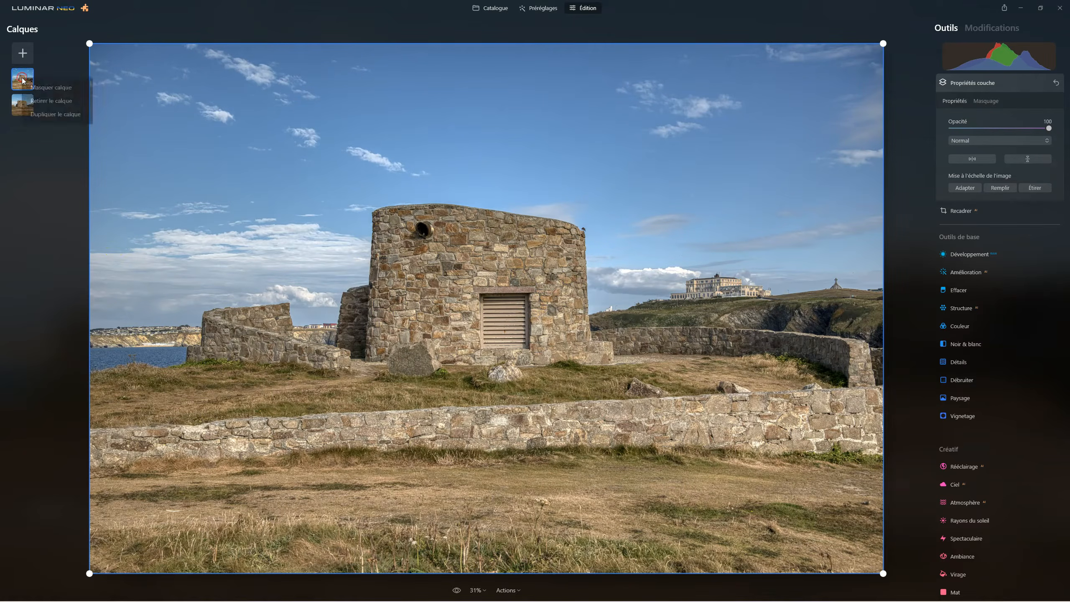
pyautogui.click(42, 90)
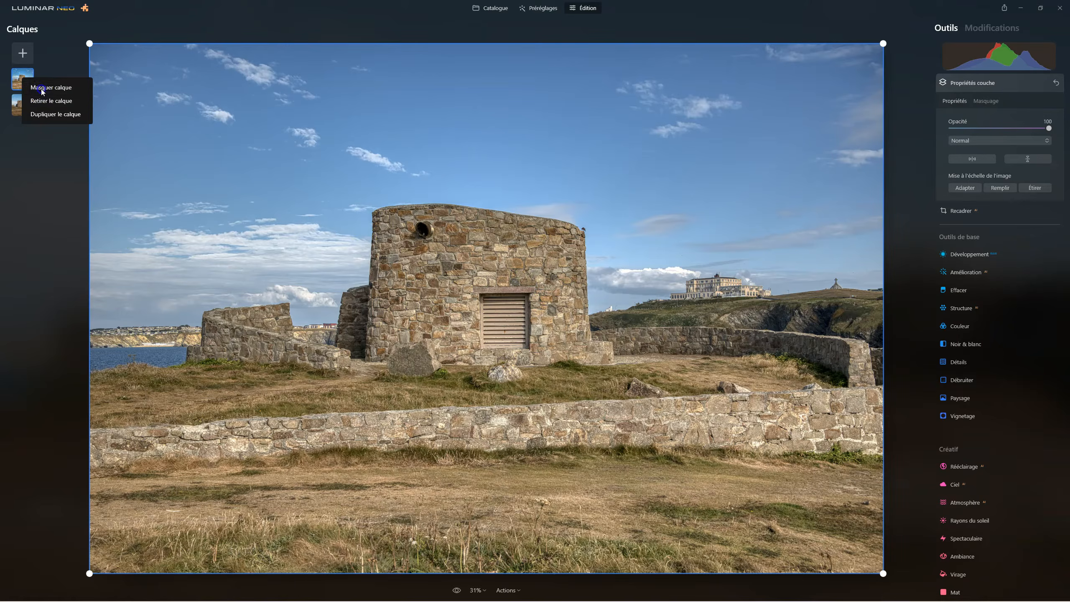
pyautogui.rightClick(30, 78)
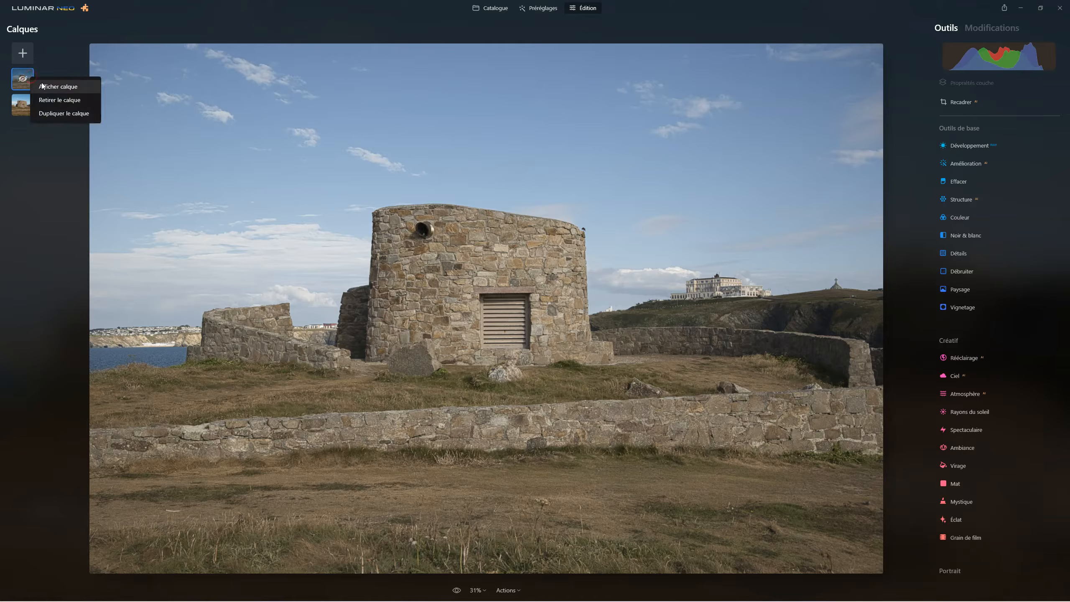
pyautogui.click(42, 86)
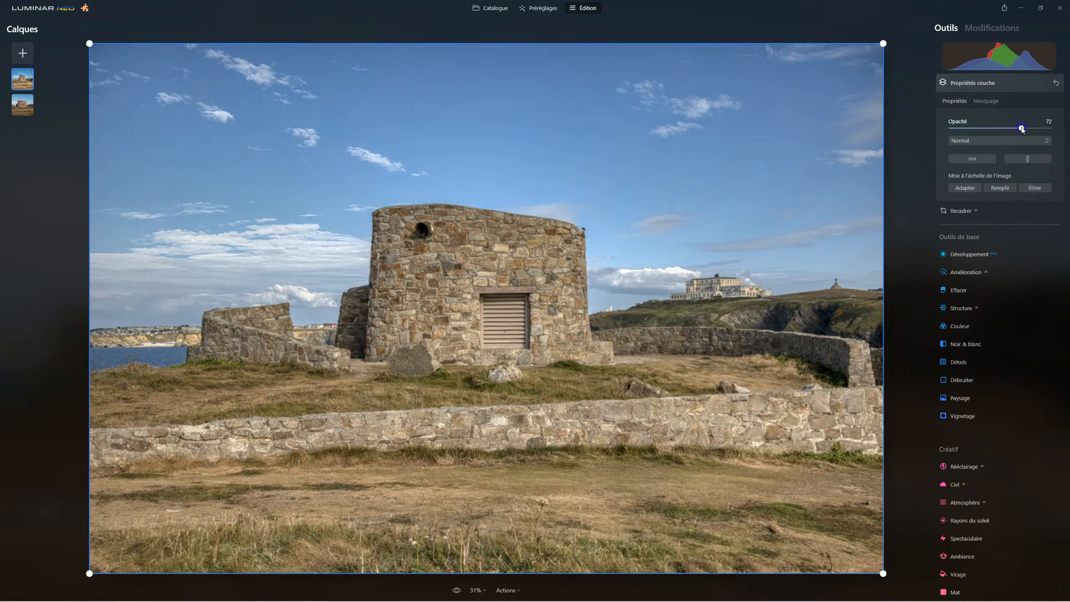
# Try the HDR layer at opacity 0 and 69, then return it to 100.
pyautogui.moveTo(1022, 129); pyautogui.dragTo(893, 131)
pyautogui.click(950, 129)
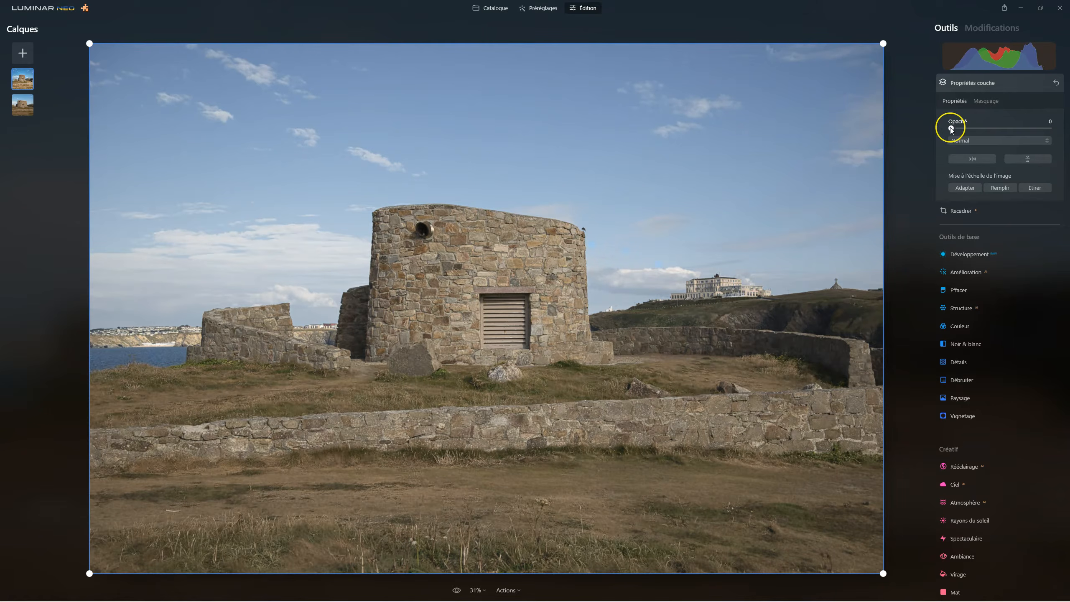
pyautogui.moveTo(959, 128); pyautogui.dragTo(1019, 131)
pyautogui.click(1050, 131)
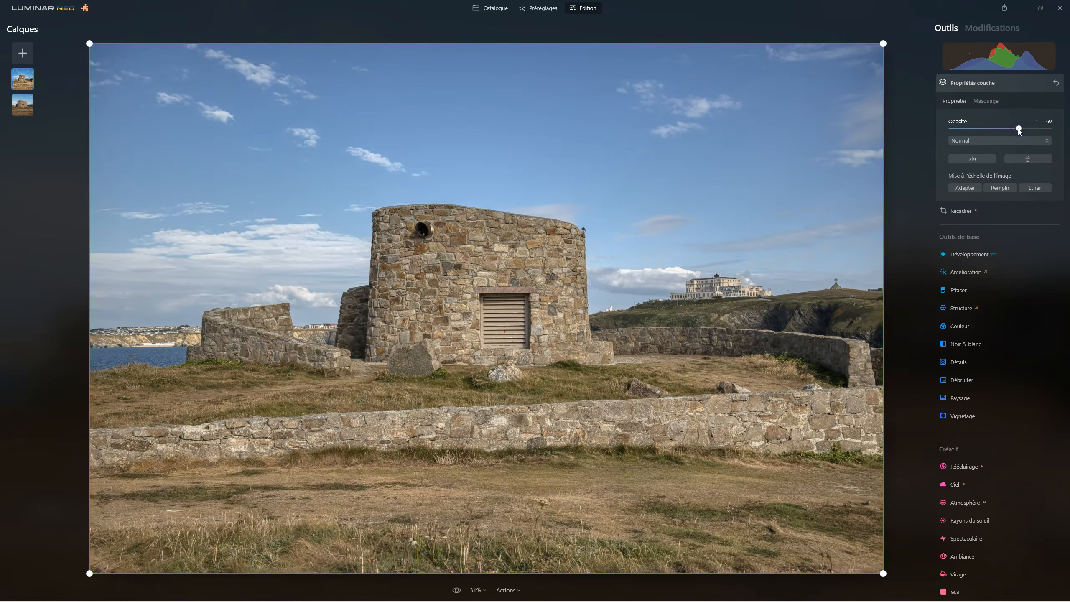
pyautogui.moveTo(1020, 128); pyautogui.dragTo(1067, 127)
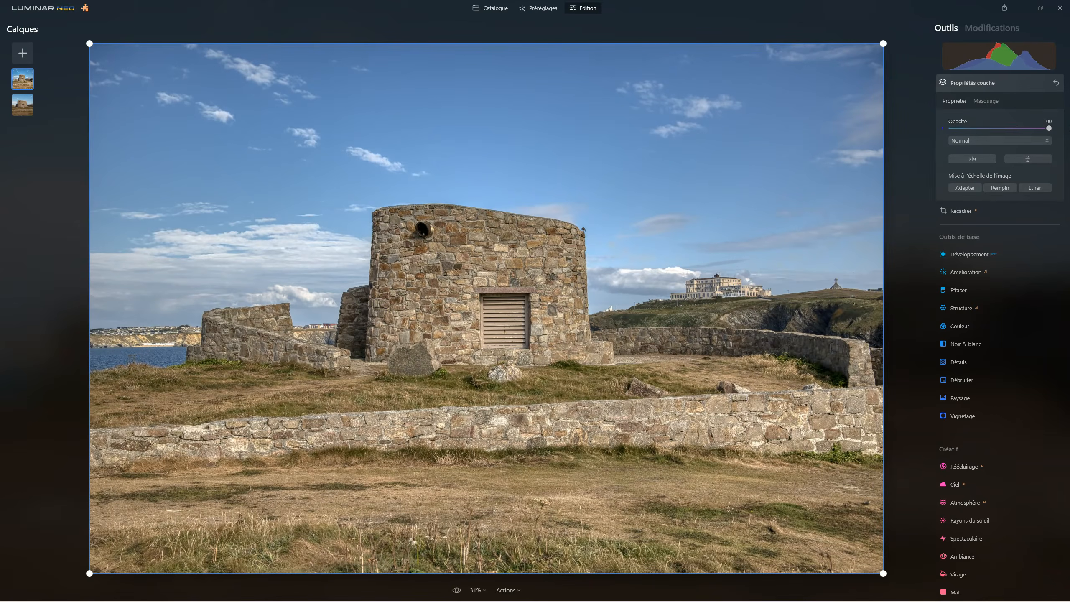
# Try the Multiplier blend mode on the HDR layer with the opacity at 43.
pyautogui.click(1006, 141)
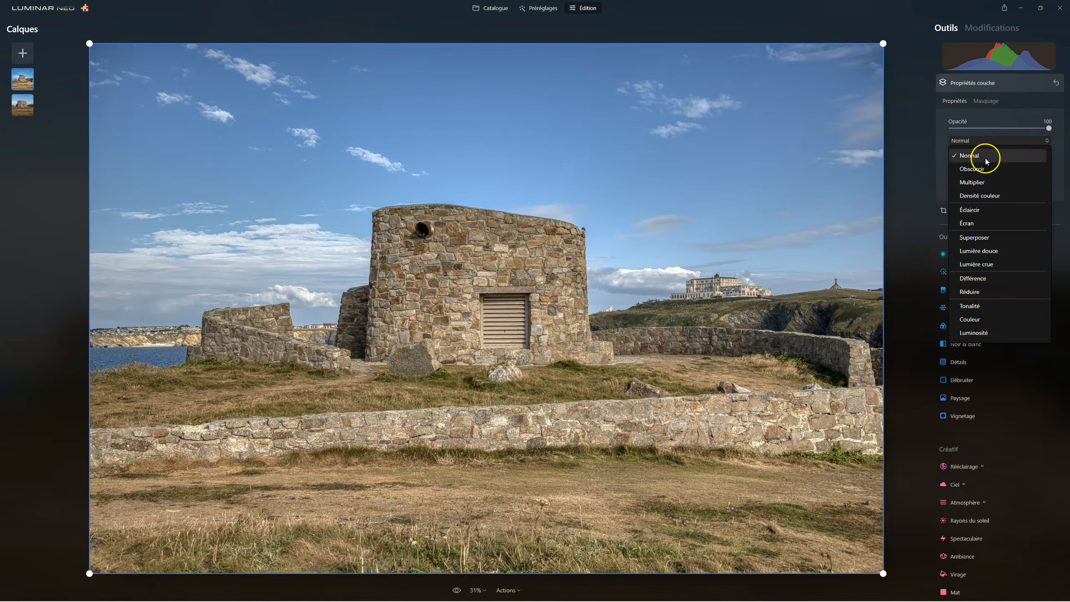
pyautogui.click(972, 182)
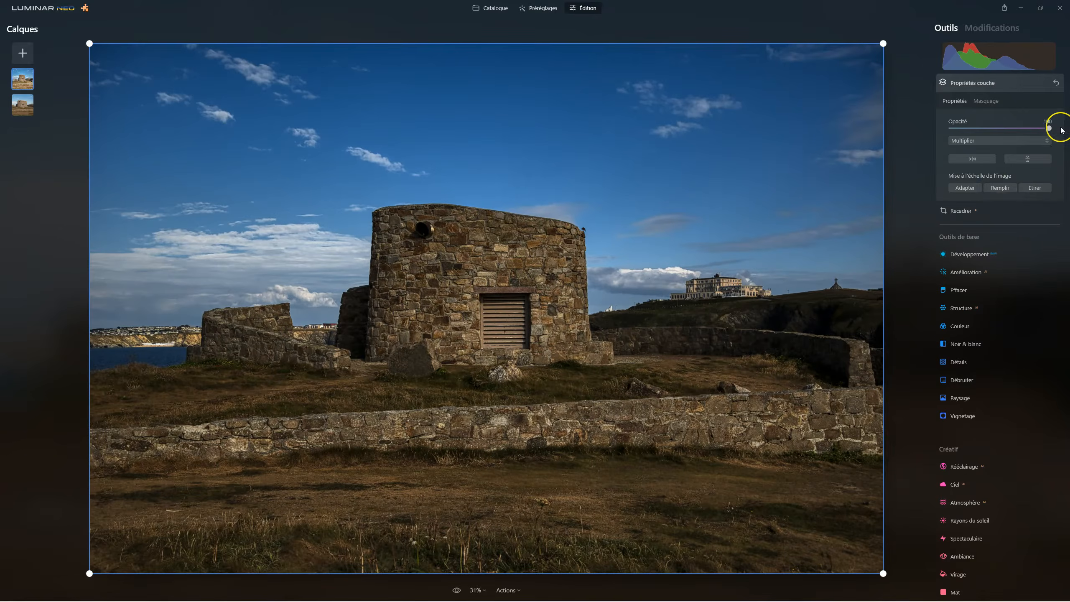
pyautogui.moveTo(1053, 131); pyautogui.dragTo(888, 126)
pyautogui.moveTo(968, 126); pyautogui.dragTo(997, 127)
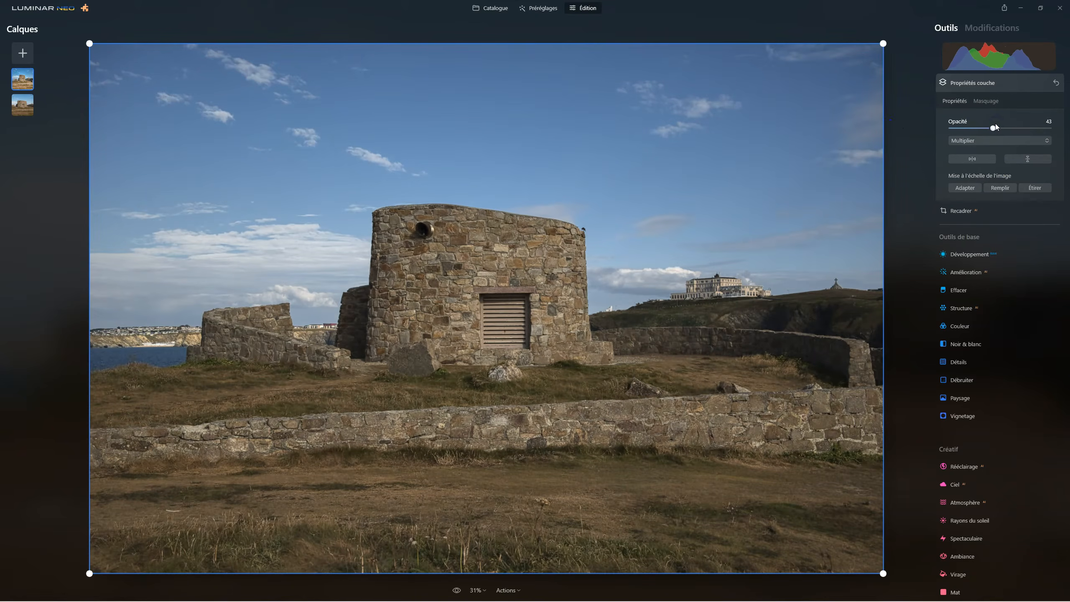
pyautogui.click(994, 126)
# Try the Lumière douce blend mode on the HDR layer at opacity 100.
pyautogui.click(980, 141)
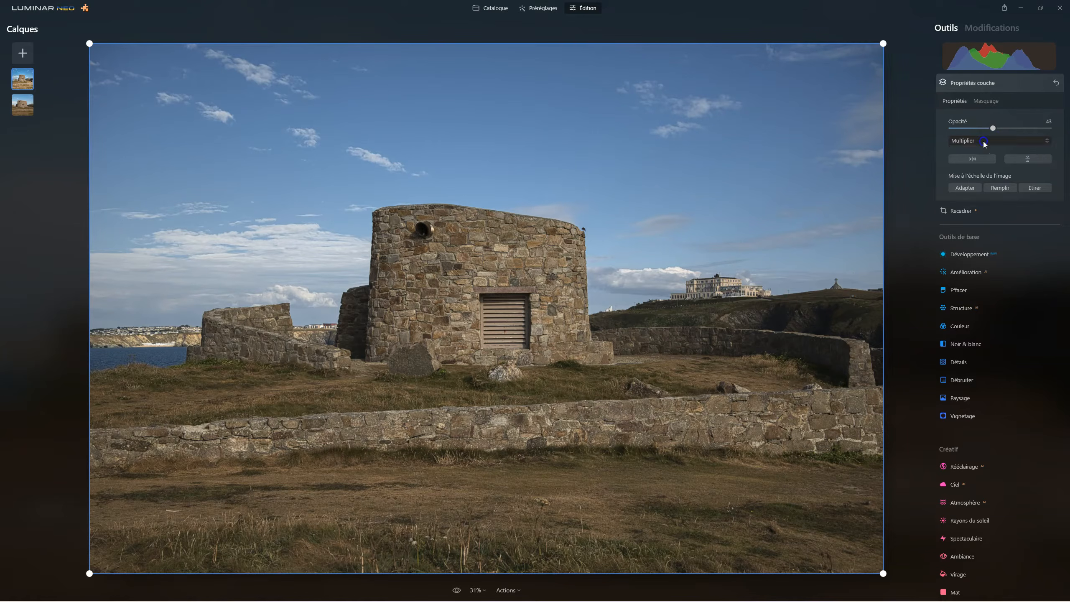
pyautogui.click(983, 254)
pyautogui.moveTo(993, 128); pyautogui.dragTo(1068, 135)
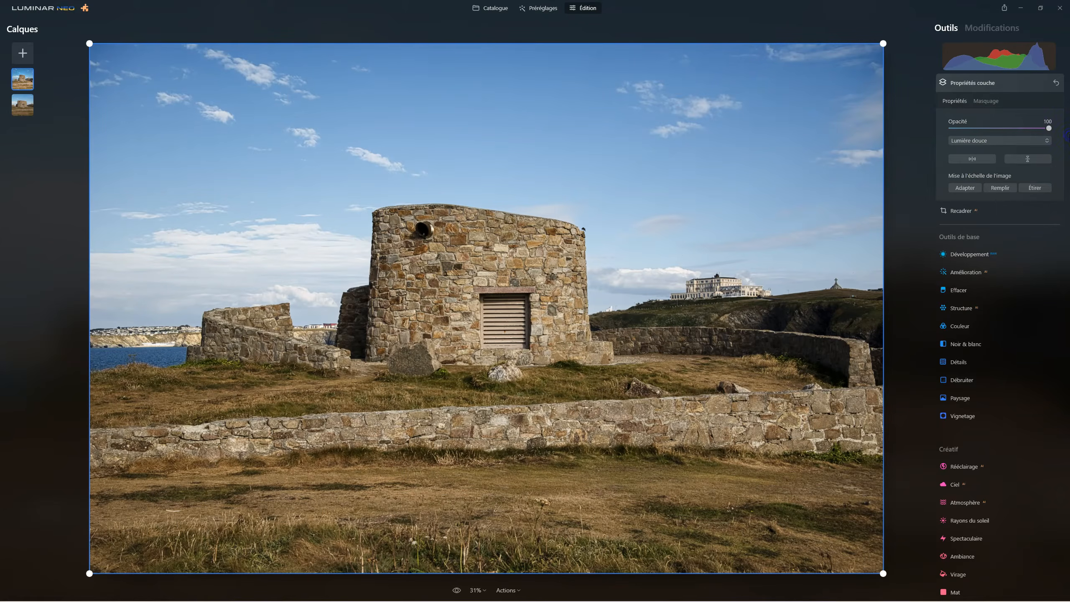
# Try the Lumière crue blend mode on the HDR layer with the opacity lowered to 54.
pyautogui.click(1027, 142)
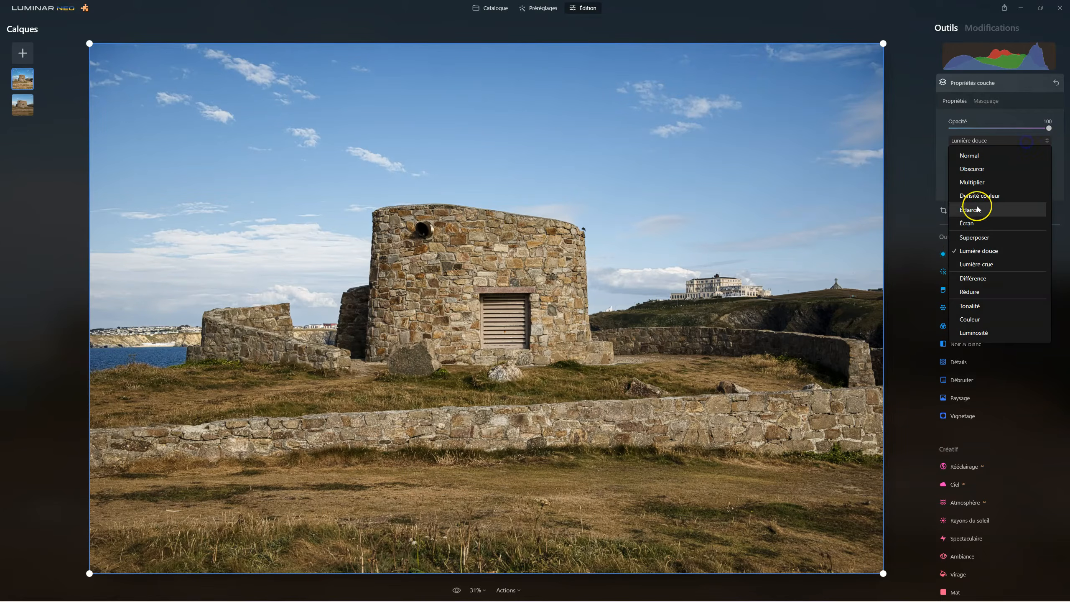
pyautogui.click(988, 264)
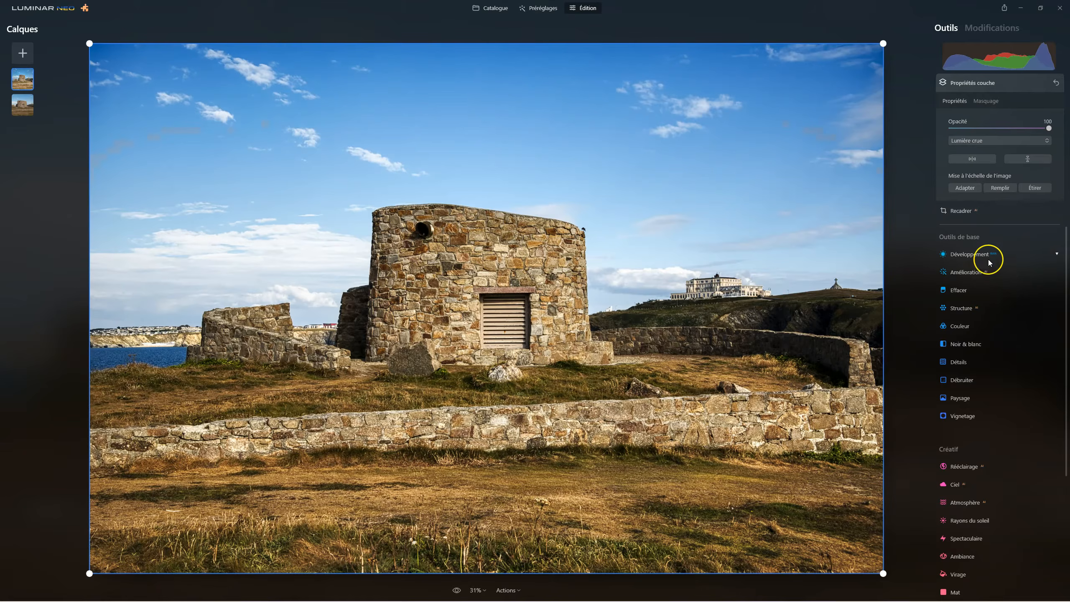
pyautogui.moveTo(1048, 129); pyautogui.dragTo(1005, 130)
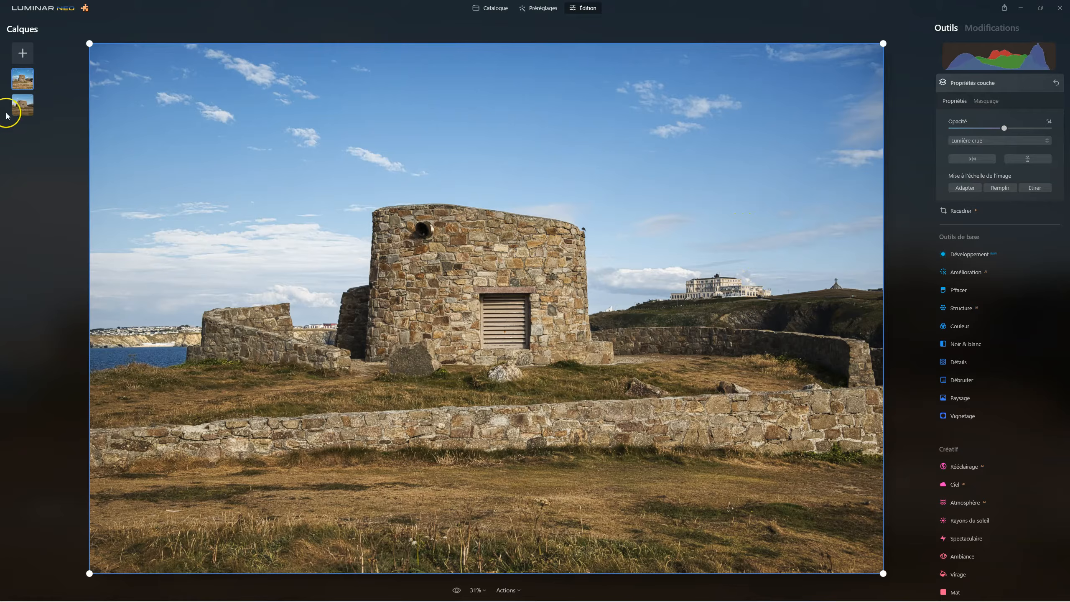
# Toggle the HDR layer off and back on to compare the Lumière crue blend with the base photo.
pyautogui.rightClick(32, 81)
pyautogui.click(49, 91)
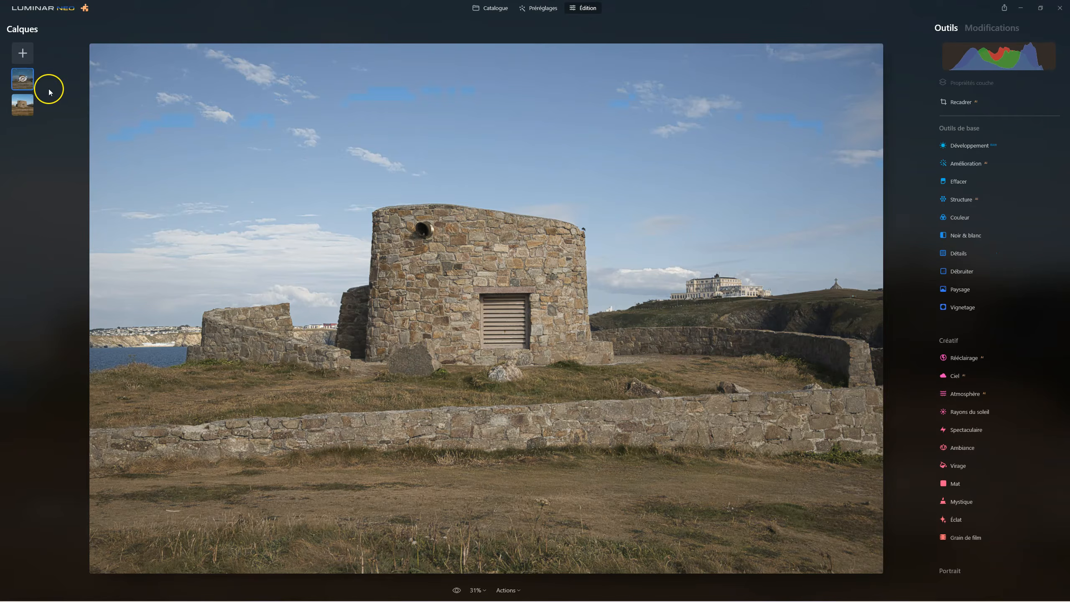
pyautogui.rightClick(35, 81)
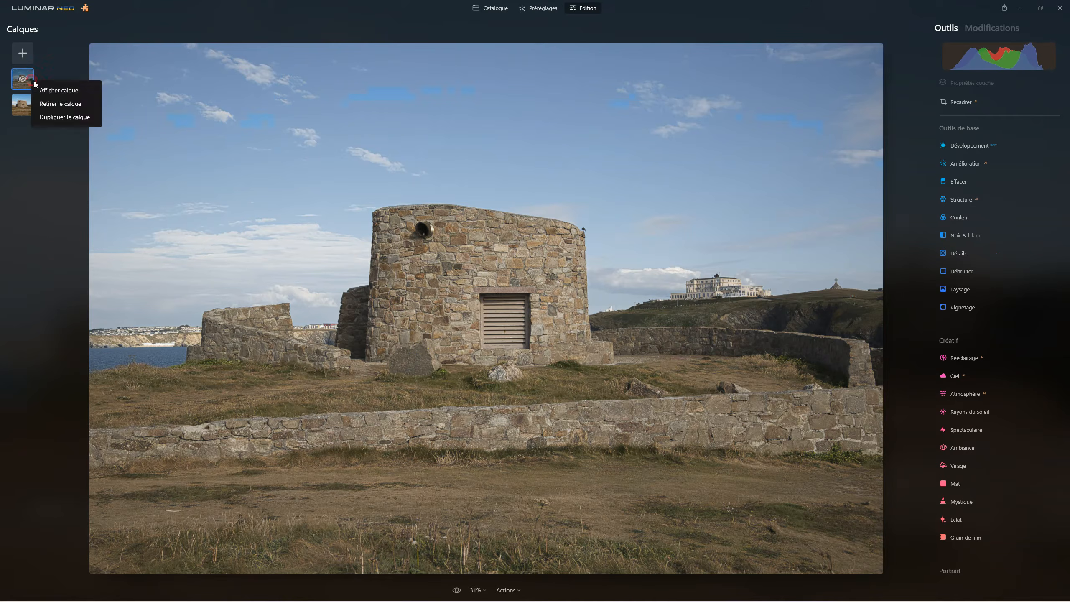
pyautogui.click(49, 91)
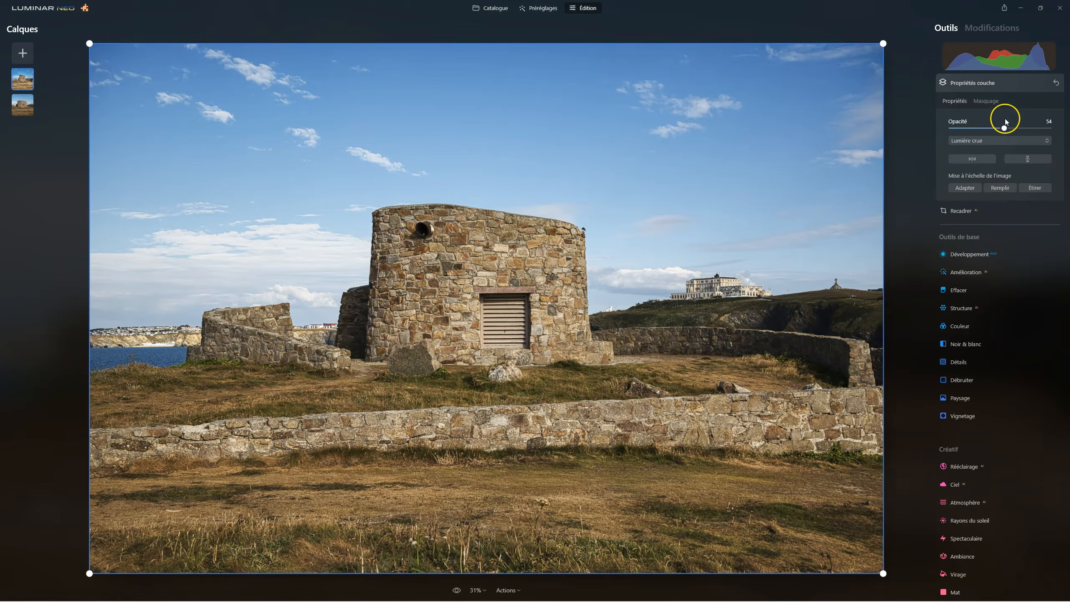
# Set the HDR layer's opacity to 100 and its blend mode to Normal.
pyautogui.moveTo(1005, 128); pyautogui.dragTo(1068, 130)
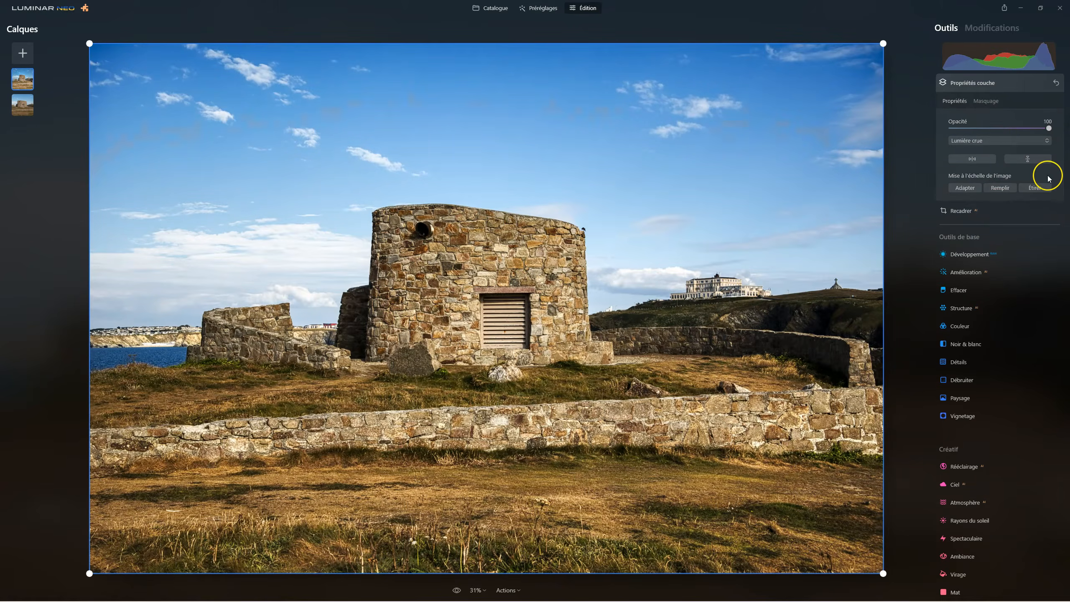
pyautogui.click(1010, 140)
pyautogui.click(989, 156)
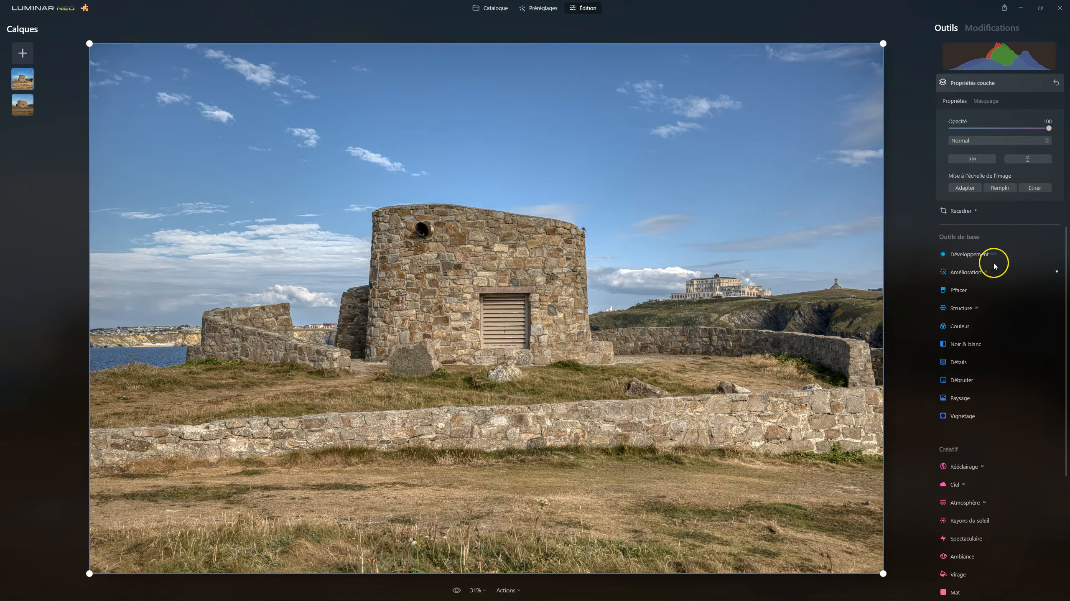
# Set the Structure Quantité to 72 and the Amélioration Accent to 58 on the HDR layer.
pyautogui.click(964, 310)
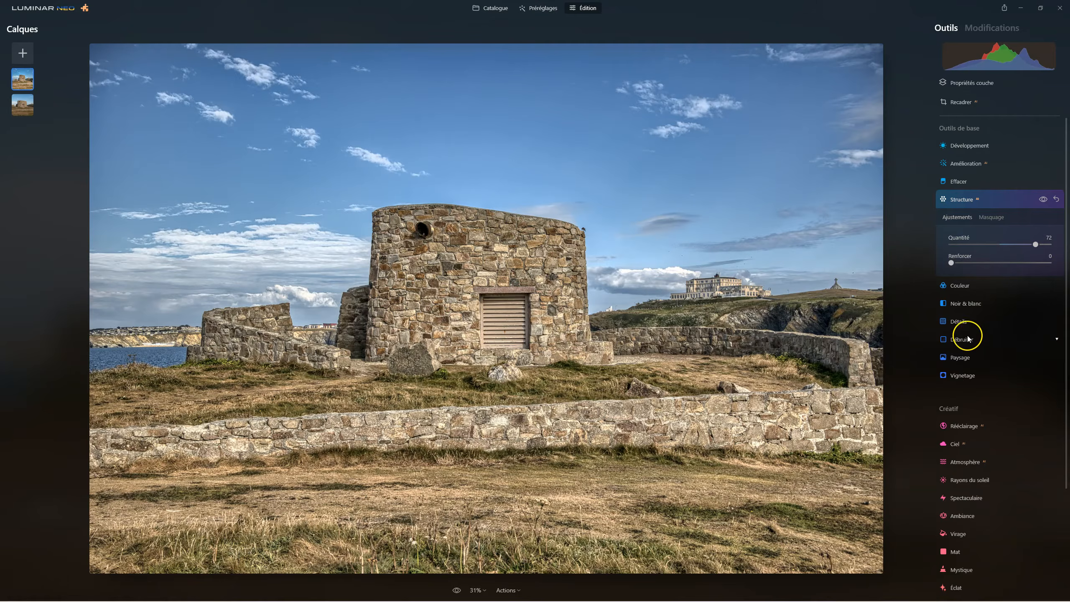
pyautogui.click(971, 163)
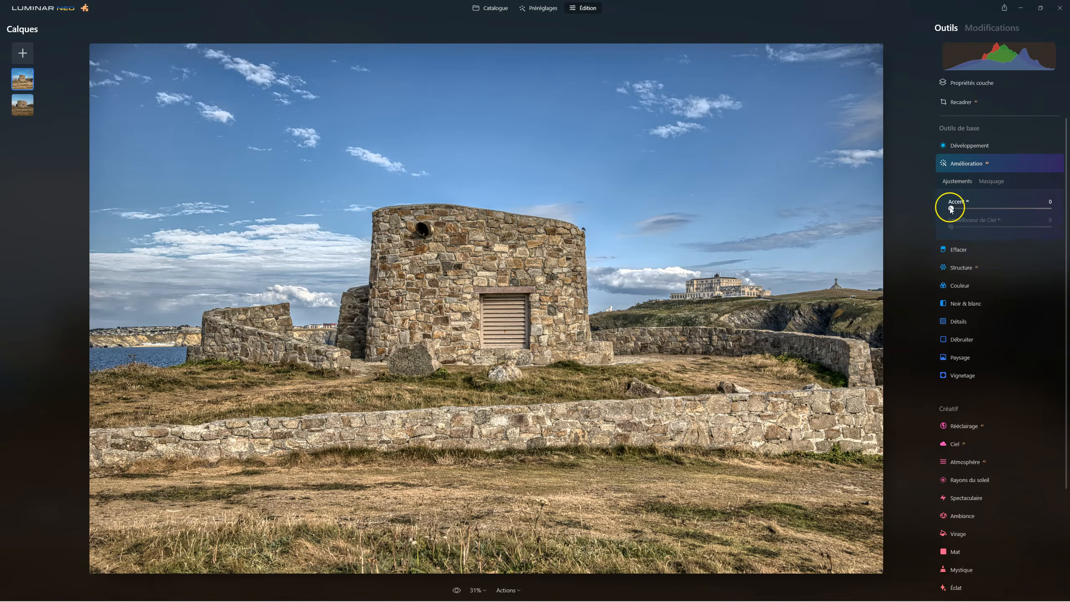
pyautogui.moveTo(972, 210); pyautogui.dragTo(1008, 209)
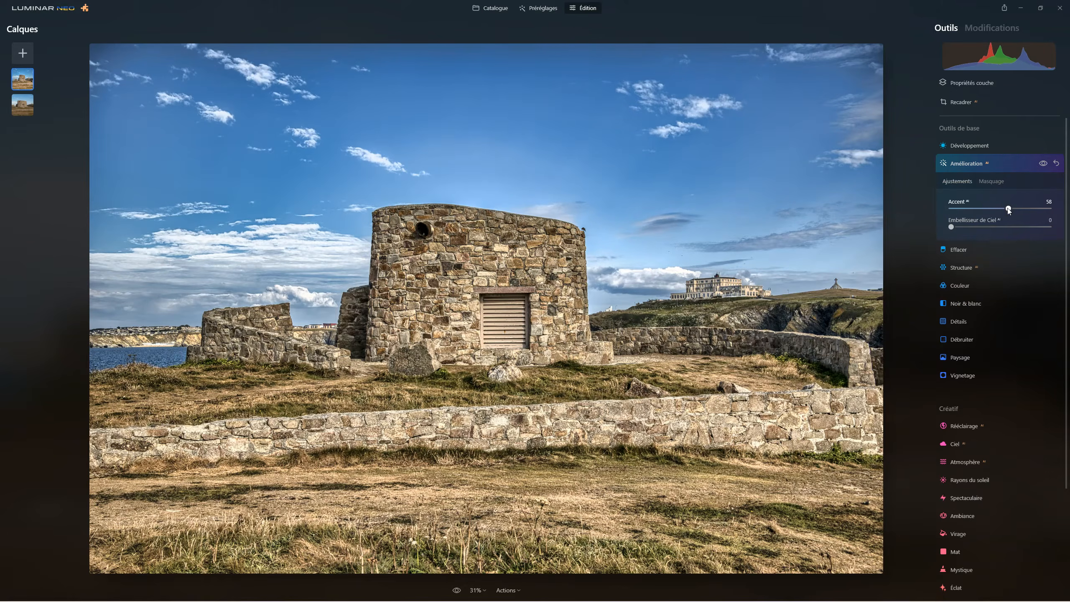
# Set the Paysage Heure dorée amount to 45 on the HDR layer.
pyautogui.click(963, 372)
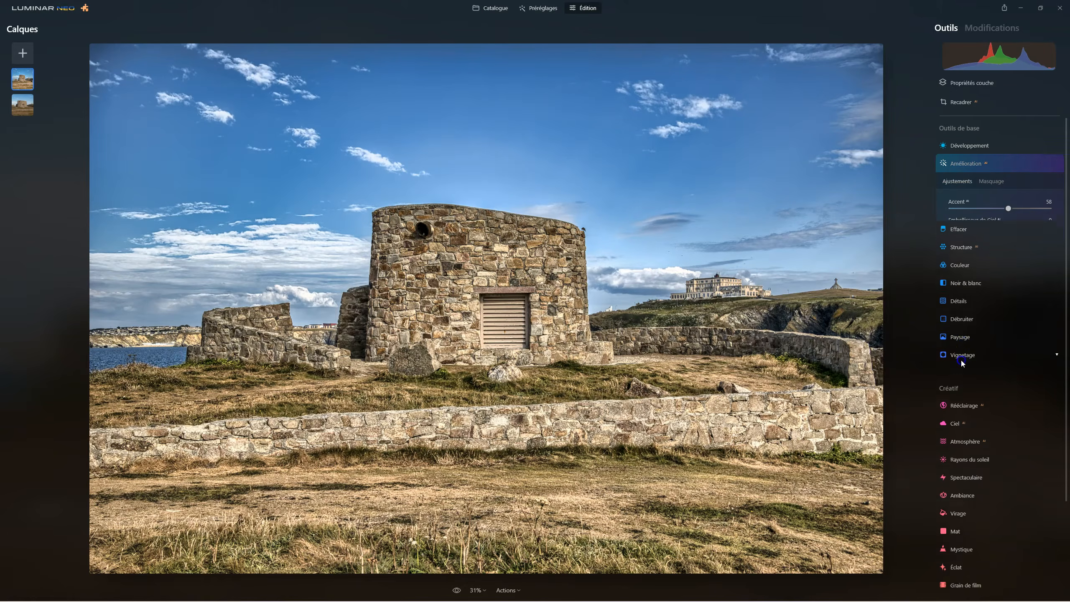
pyautogui.moveTo(957, 353); pyautogui.dragTo(996, 353)
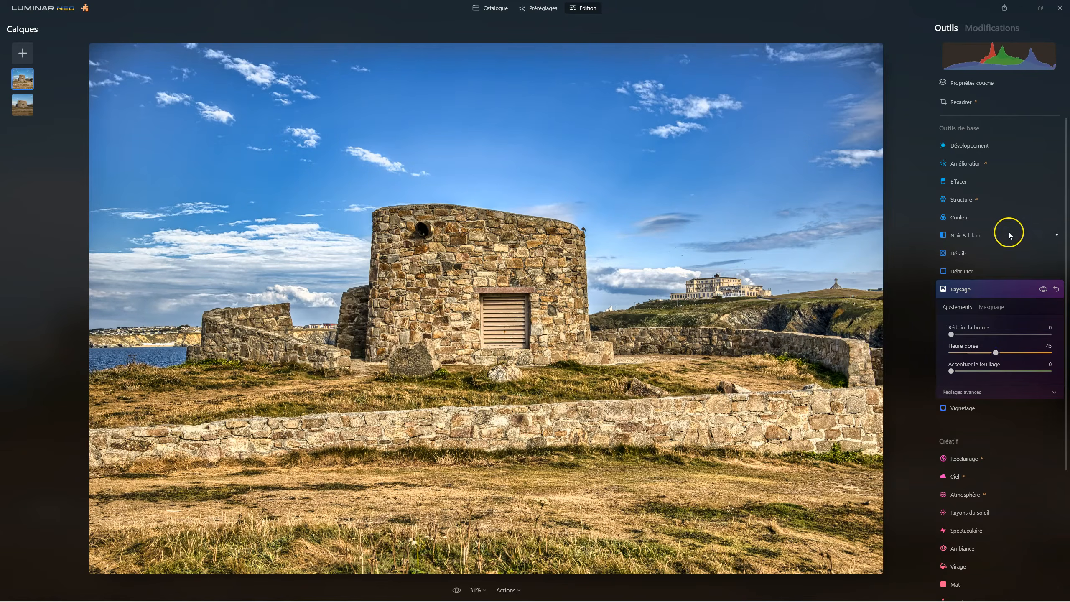
# Lower the enhanced HDR layer's opacity to 0, then raise it to 50 to moderate the effect.
pyautogui.click(983, 86)
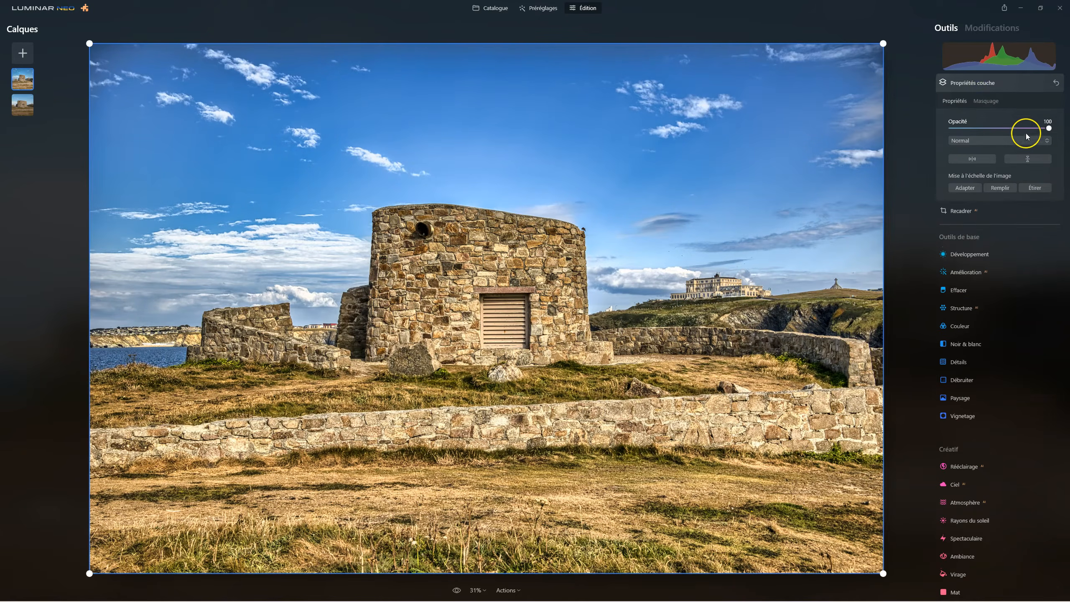
pyautogui.moveTo(1048, 128); pyautogui.dragTo(843, 130)
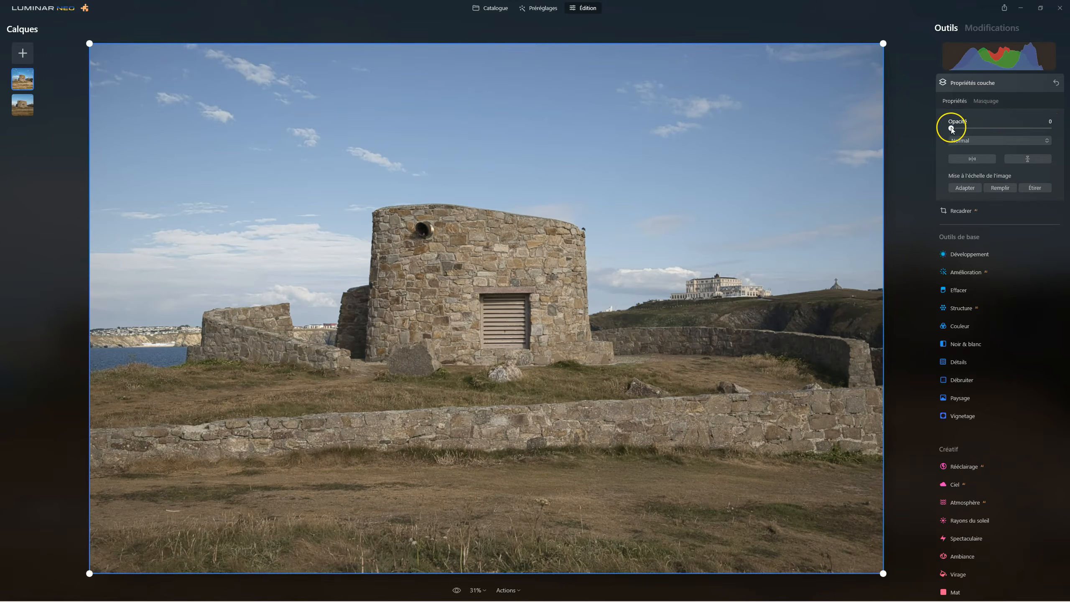
pyautogui.moveTo(951, 130); pyautogui.dragTo(1006, 127)
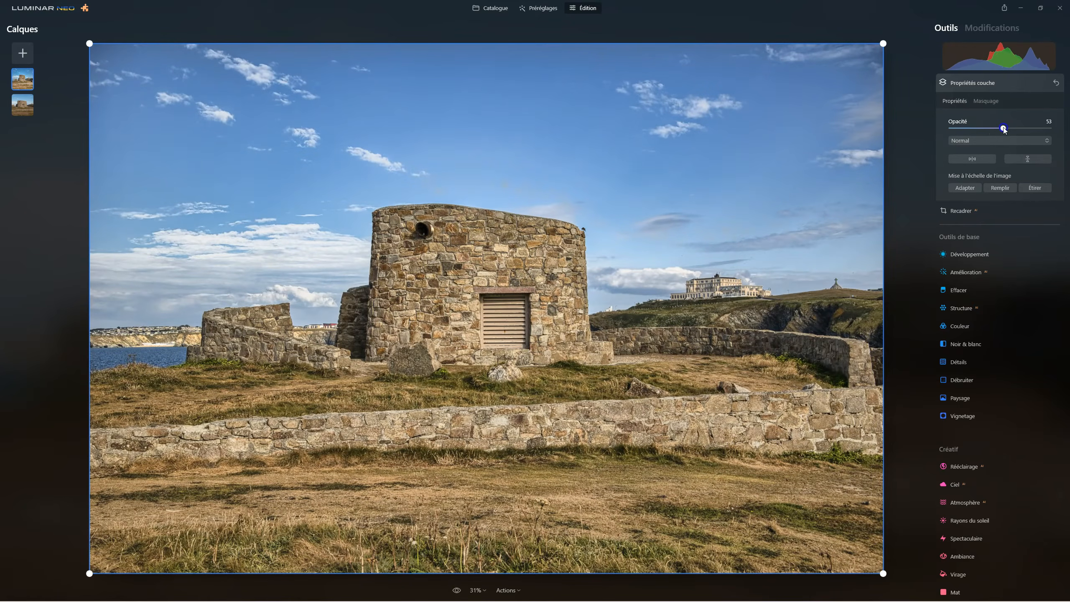
pyautogui.moveTo(1004, 130); pyautogui.dragTo(1001, 131)
# Hide and show the HDR layer again, and toggle the before/after preview to compare the blend with the base photo.
pyautogui.rightClick(23, 76)
pyautogui.click(36, 84)
pyautogui.click(25, 78)
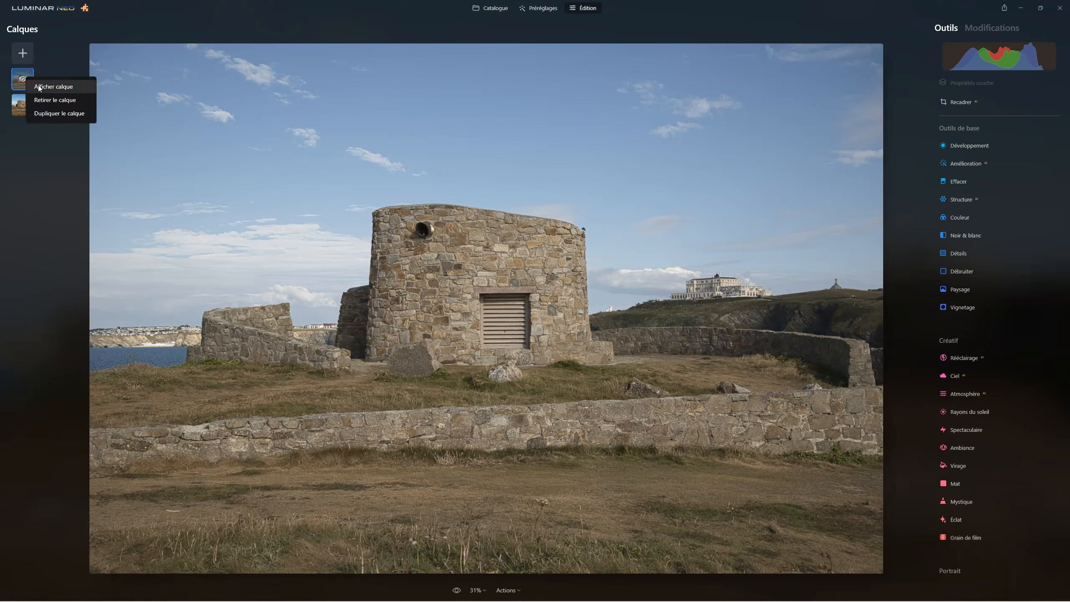
pyautogui.click(39, 86)
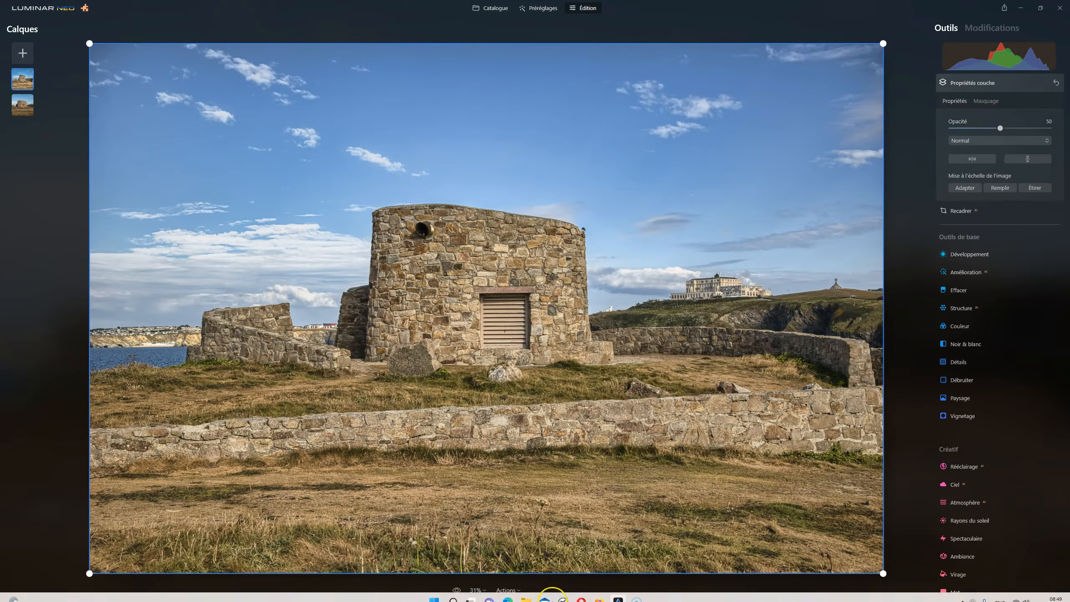
pyautogui.click(458, 591)
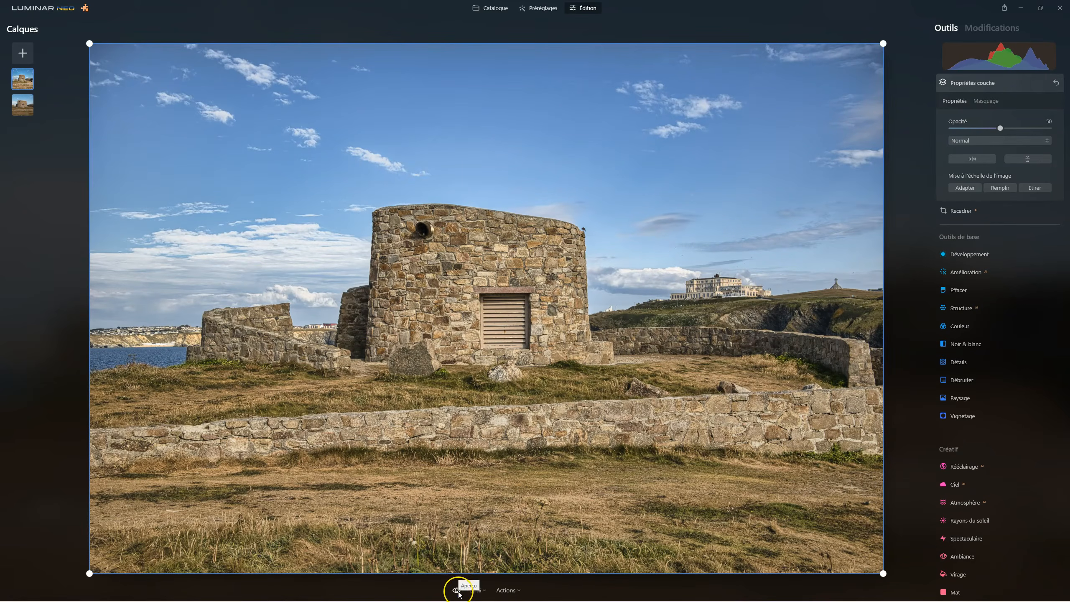
pyautogui.click(458, 591)
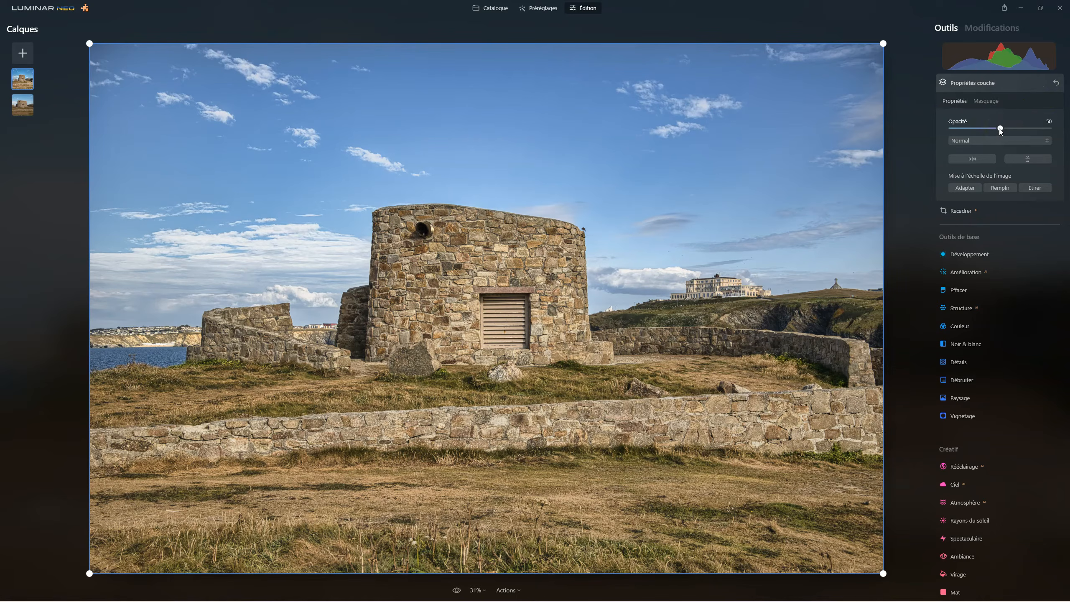
# Raise the HDR layer's opacity to 100 and review the list of edits applied to it.
pyautogui.moveTo(1000, 129); pyautogui.dragTo(1049, 128)
pyautogui.click(1048, 129)
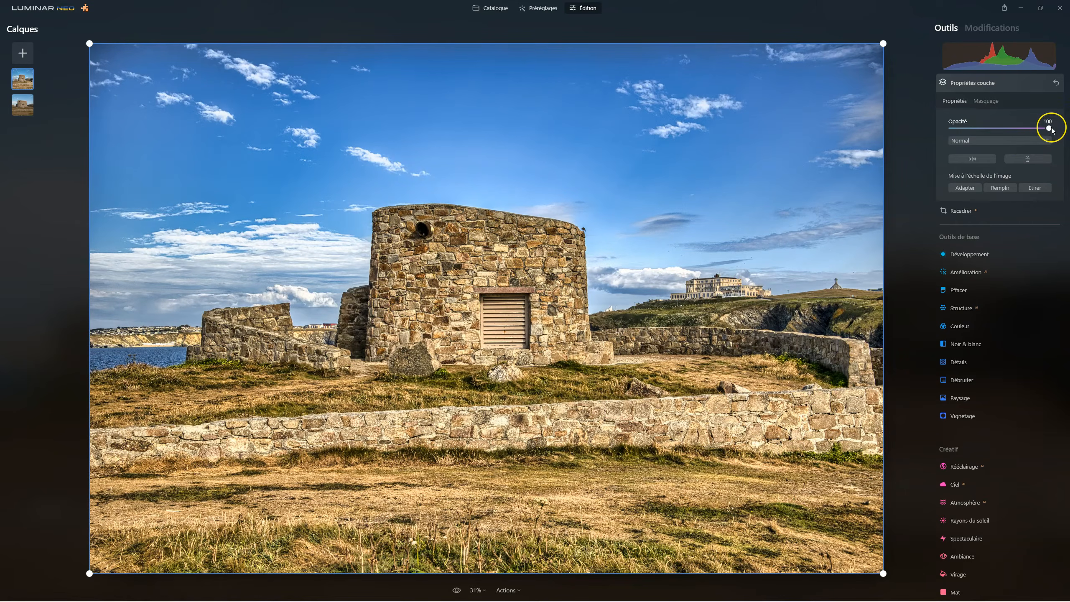
pyautogui.click(998, 30)
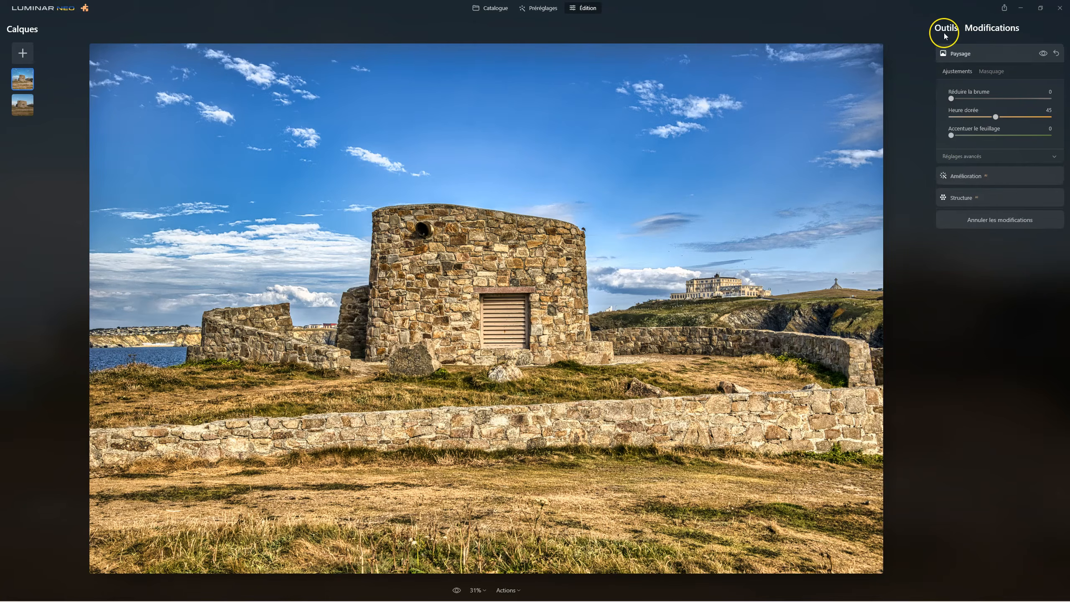
pyautogui.click(945, 33)
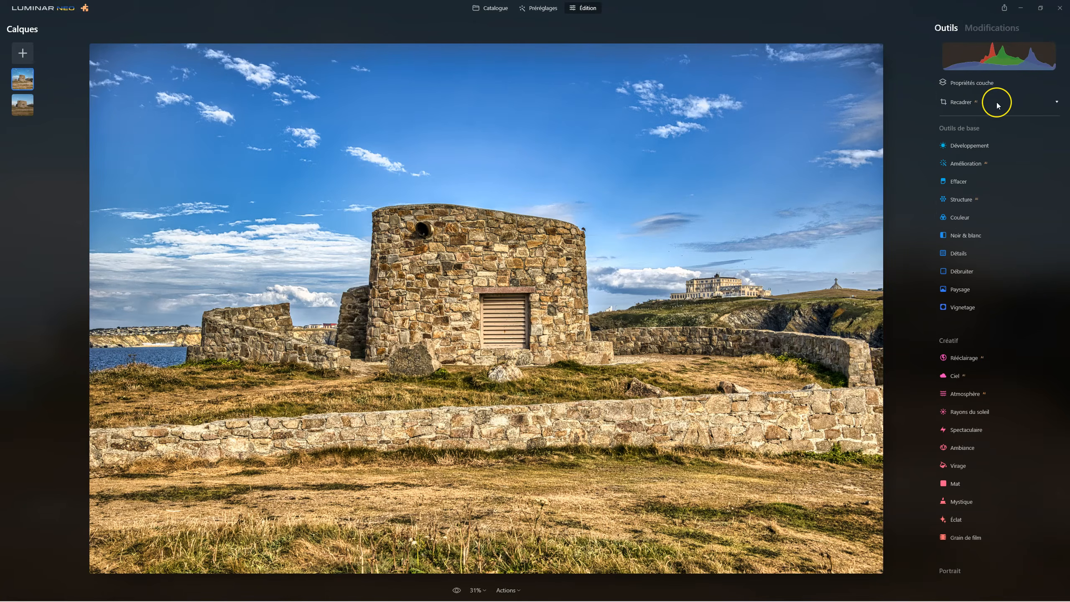
# Set the HDR layer's opacity to 54 in its layer properties, keeping the Normal blend mode.
pyautogui.click(965, 95)
pyautogui.moveTo(1048, 128); pyautogui.dragTo(1004, 130)
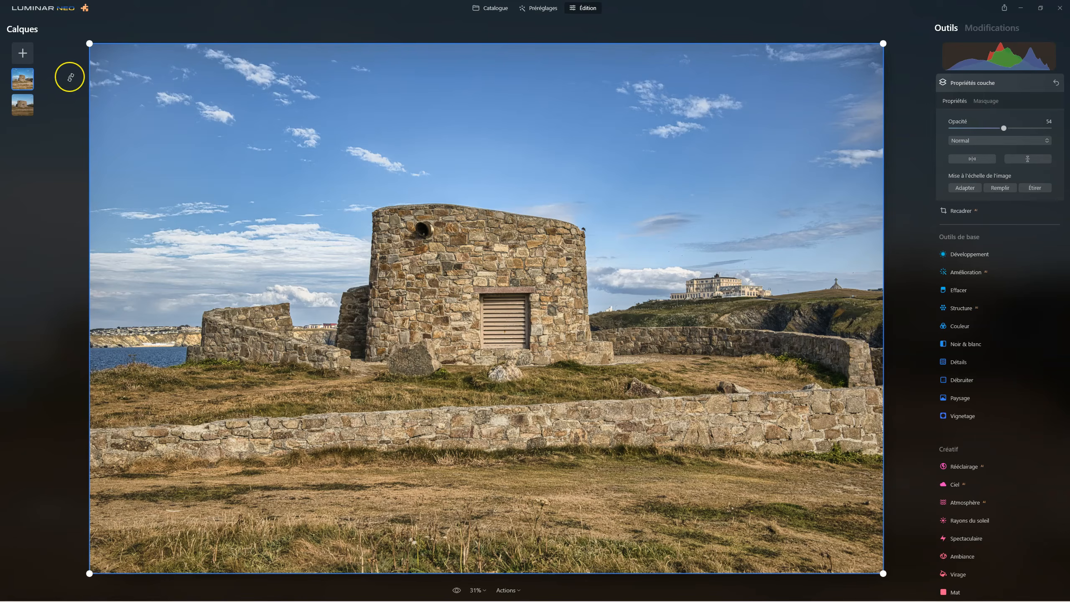
pyautogui.click(125, 139)
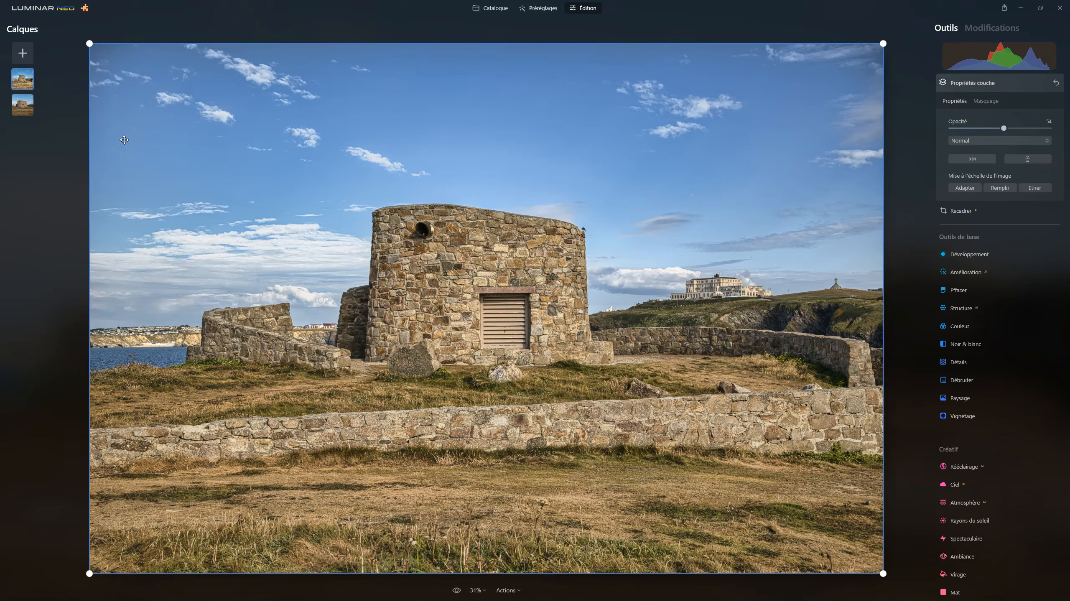